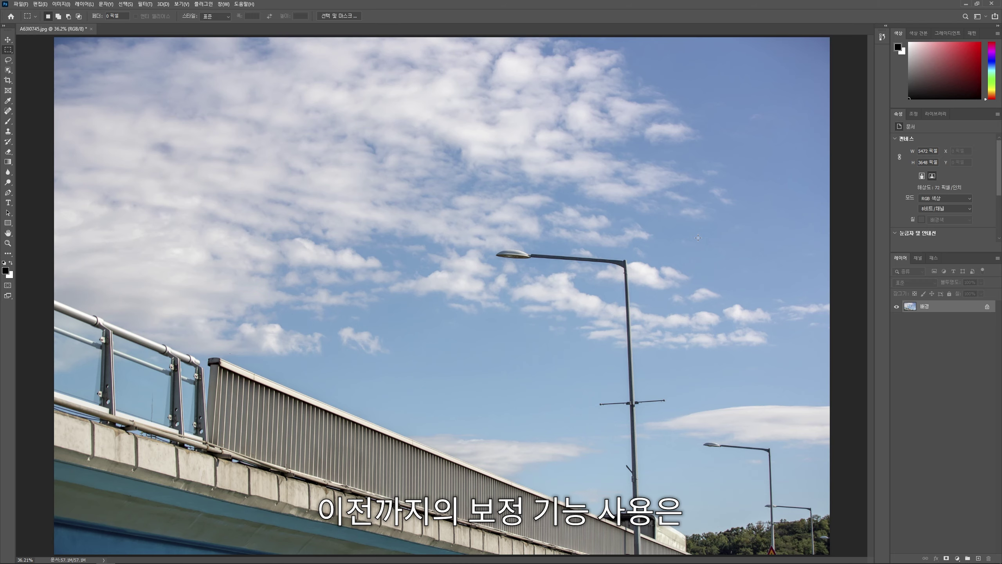
Apply Brightness/Contrast directly to the bridge photo with brightness 99 and contrast 69
{"action": "left_click", "coordinate": [60, 5]}
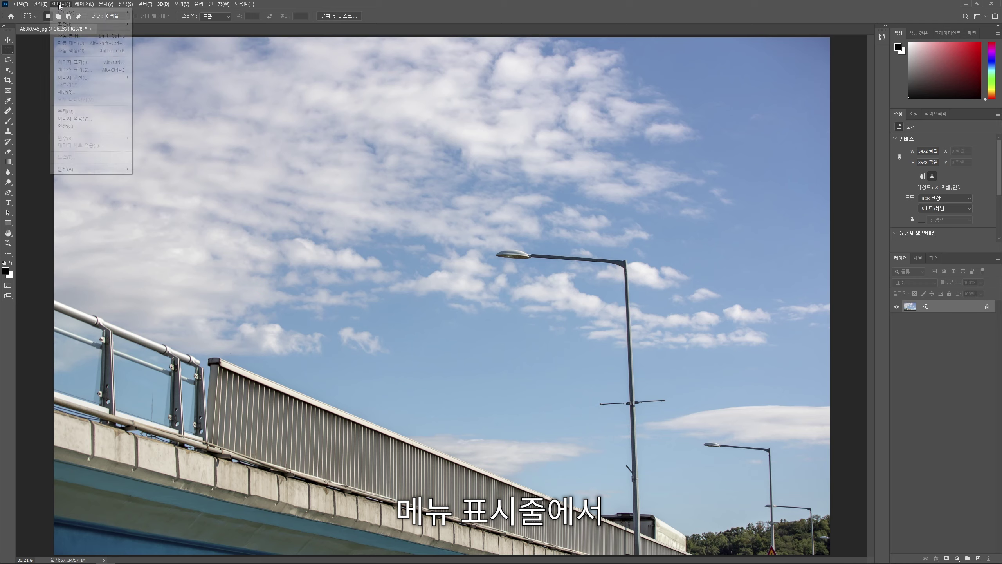
{"action": "mouse_move", "coordinate": [90, 25]}
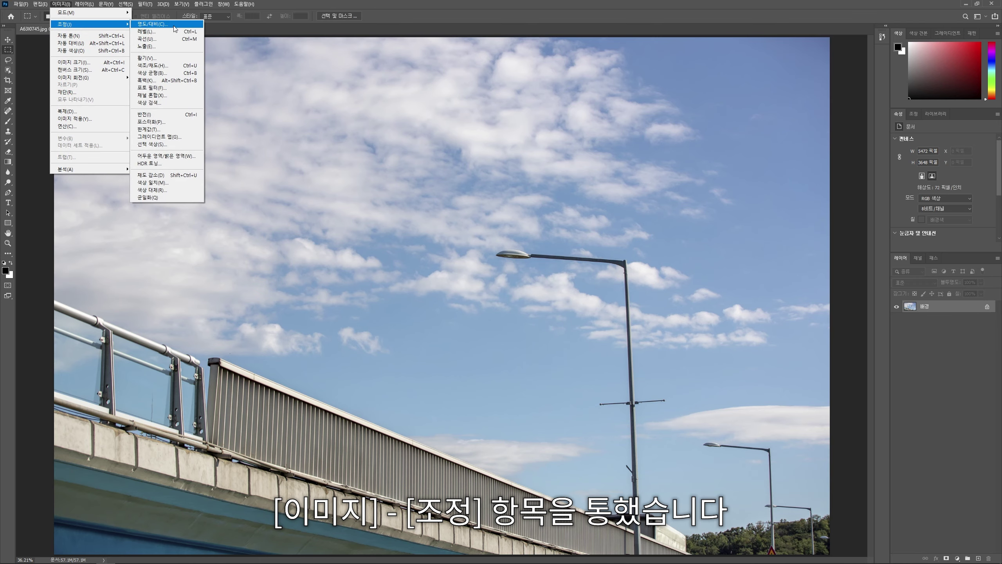
{"action": "left_click", "coordinate": [152, 25]}
{"action": "mouse_move", "coordinate": [561, 270]}
{"action": "left_mouse_down"}
{"action": "mouse_move", "coordinate": [591, 271]}
{"action": "mouse_move", "coordinate": [589, 291]}
{"action": "left_mouse_up"}
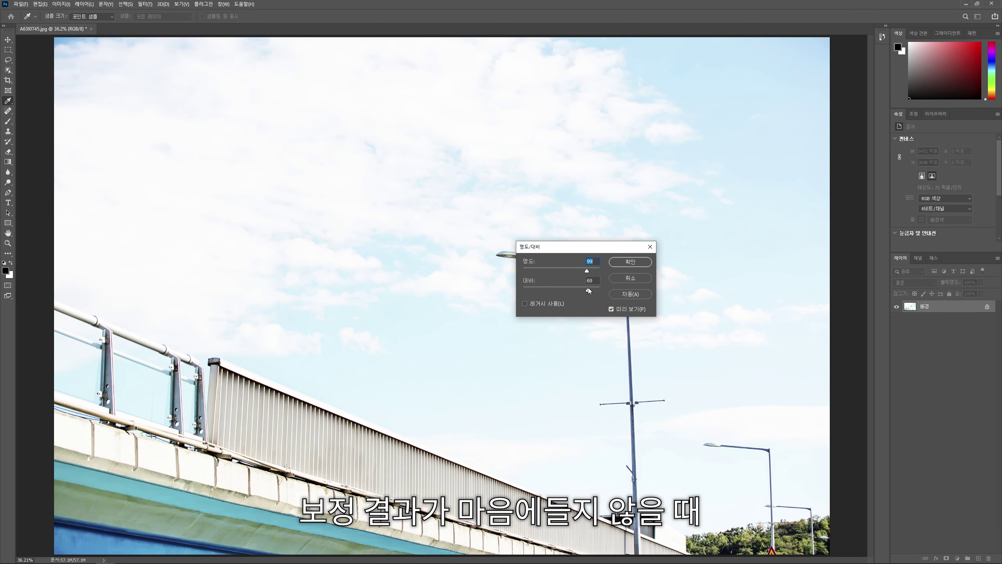
{"action": "left_click", "coordinate": [628, 263]}
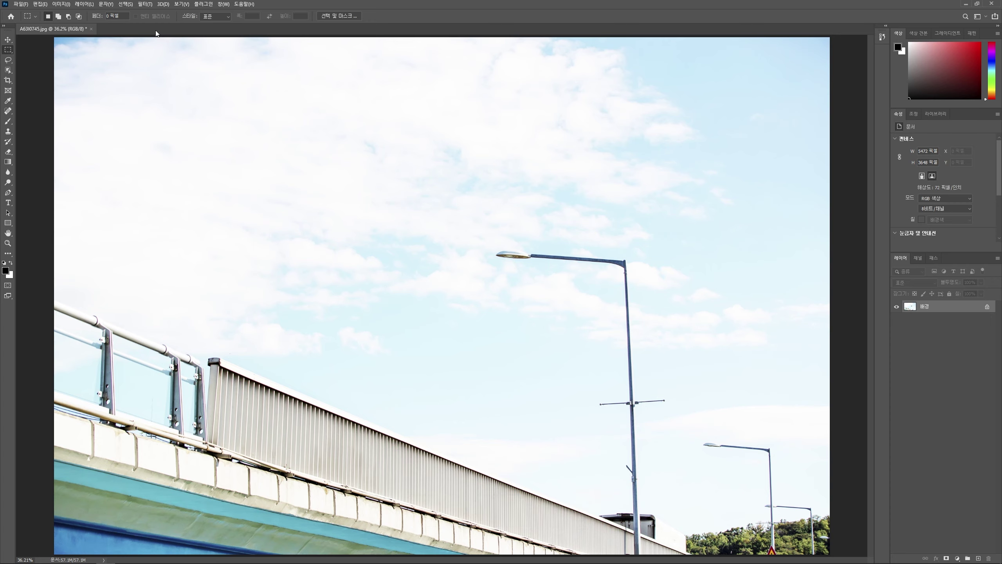
{"action": "left_click", "coordinate": [61, 4]}
Darken the photo with a second direct pass at brightness -127 and contrast -34
{"action": "left_click", "coordinate": [153, 25]}
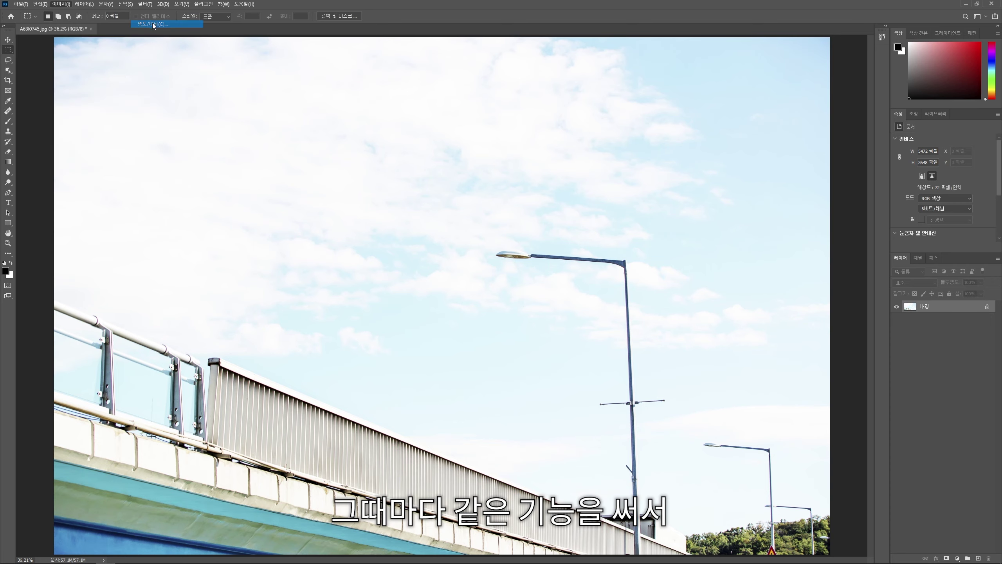
{"action": "mouse_move", "coordinate": [561, 270]}
{"action": "left_mouse_down"}
{"action": "mouse_move", "coordinate": [529, 271]}
{"action": "mouse_move", "coordinate": [544, 291]}
{"action": "left_mouse_up"}
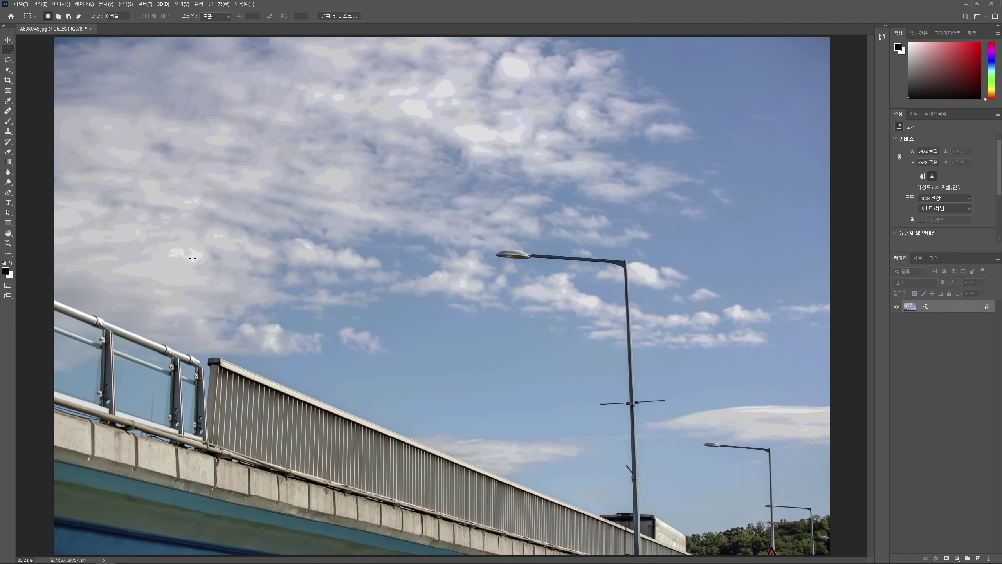
Revert the bridge photo to its Open state in the History panel
{"action": "left_click", "coordinate": [882, 37]}
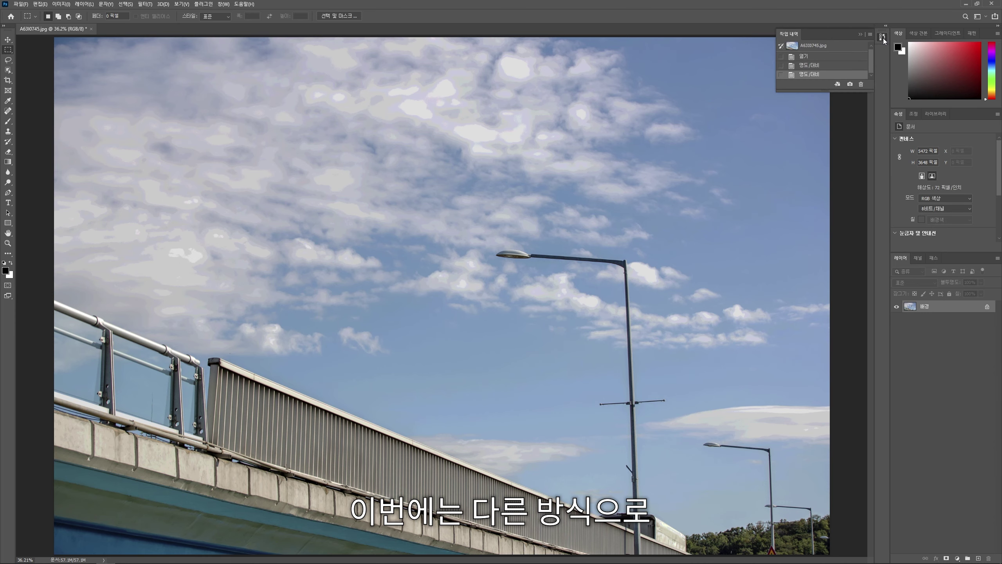
{"action": "left_click", "coordinate": [839, 57]}
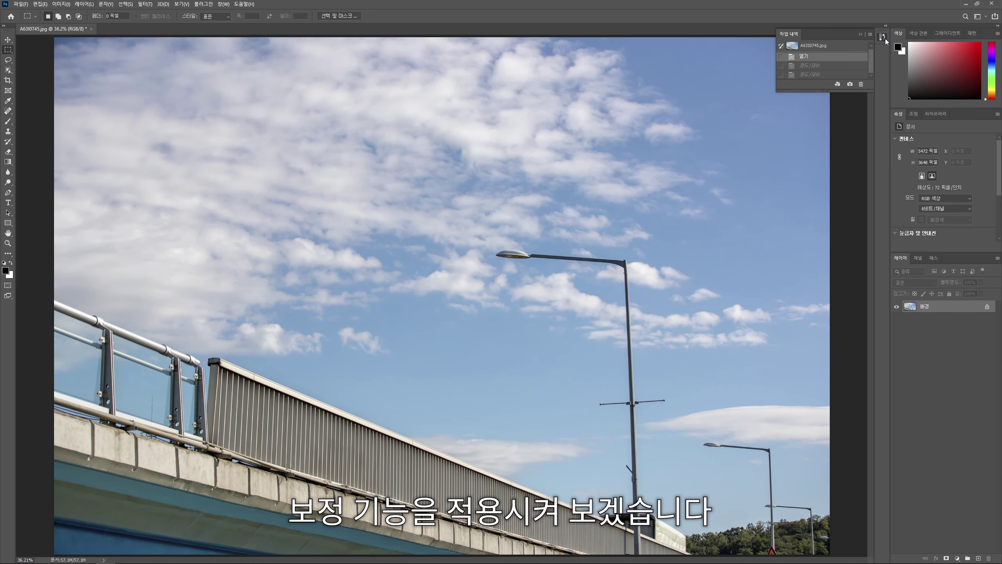
{"action": "left_click", "coordinate": [882, 38]}
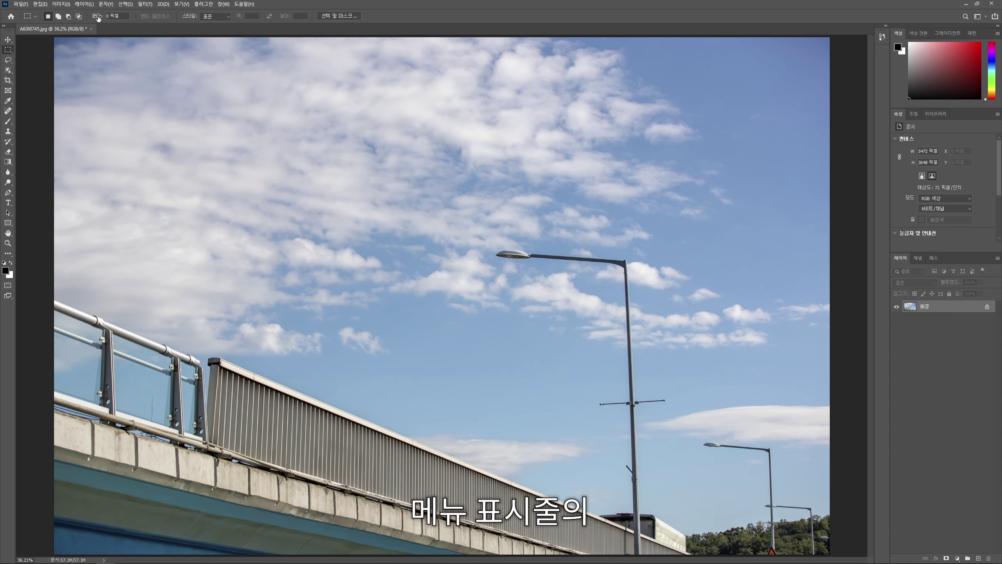
Add a Brightness/Contrast adjustment layer above the background
{"action": "left_click", "coordinate": [87, 5]}
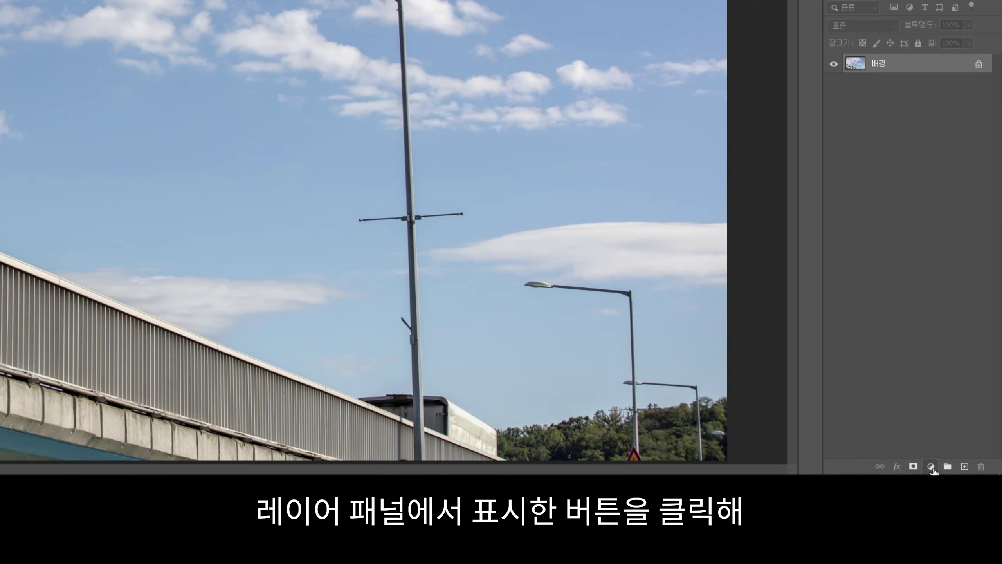
{"action": "left_click", "coordinate": [932, 467]}
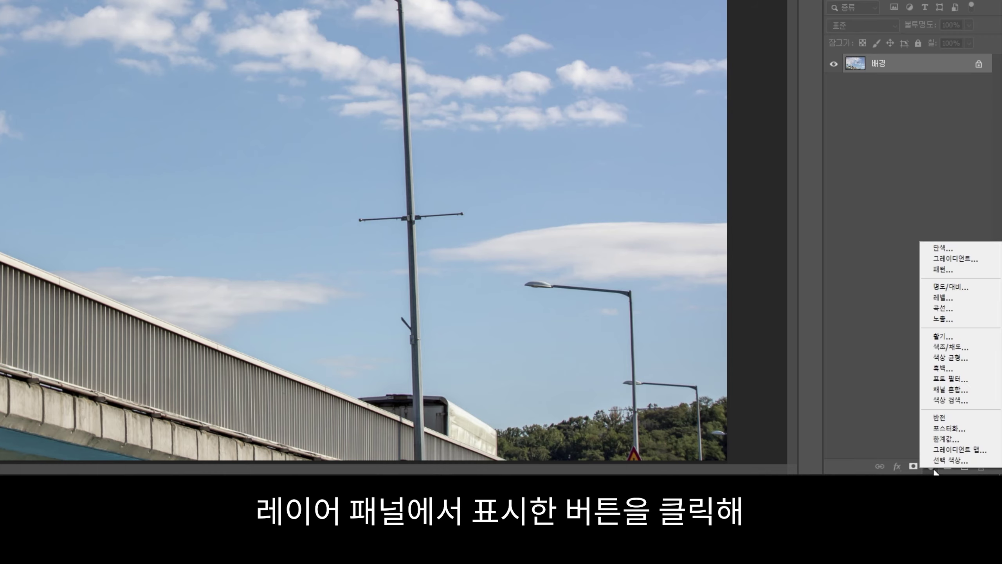
{"action": "left_click", "coordinate": [968, 291]}
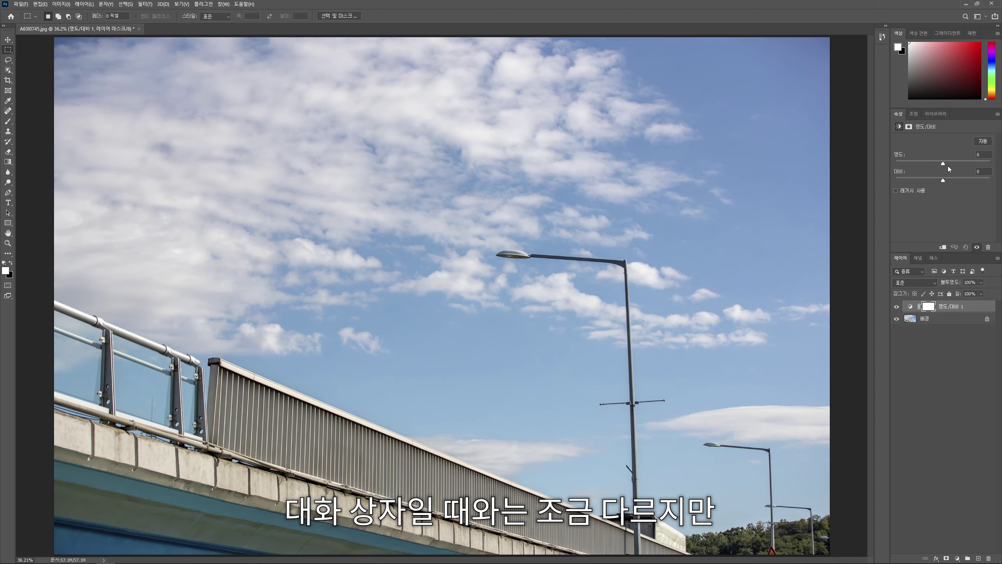
Set the adjustment layer to brightness -116 and contrast 75, then hide it to compare
{"action": "mouse_move", "coordinate": [951, 162]}
{"action": "left_mouse_down"}
{"action": "mouse_move", "coordinate": [976, 163]}
{"action": "mouse_move", "coordinate": [972, 178]}
{"action": "left_mouse_up"}
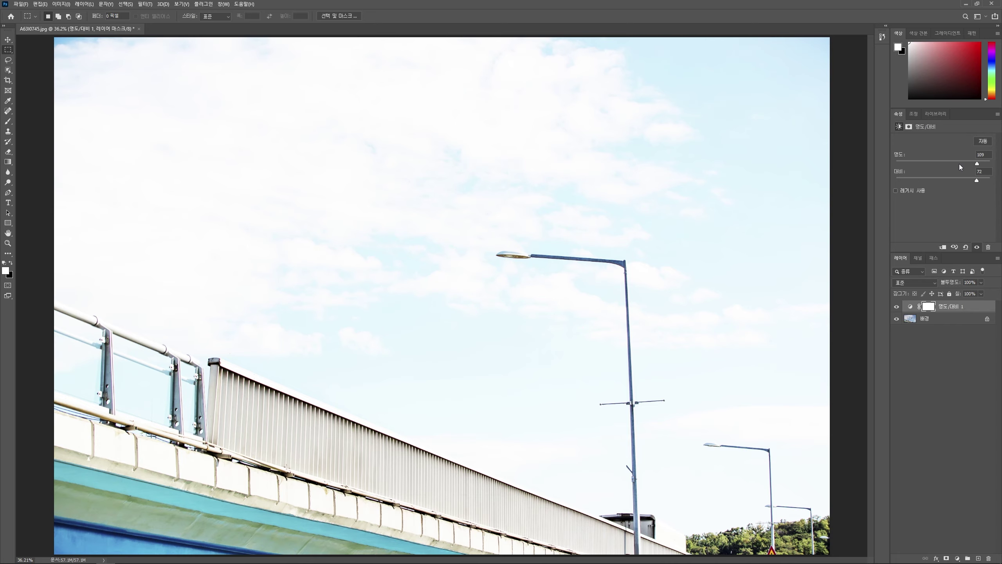
{"action": "mouse_move", "coordinate": [959, 164]}
{"action": "left_mouse_down"}
{"action": "mouse_move", "coordinate": [915, 163]}
{"action": "mouse_move", "coordinate": [929, 181]}
{"action": "mouse_move", "coordinate": [979, 162]}
{"action": "left_mouse_up"}
{"action": "mouse_move", "coordinate": [918, 164]}
{"action": "left_mouse_down"}
{"action": "mouse_move", "coordinate": [906, 163]}
{"action": "mouse_move", "coordinate": [977, 180]}
{"action": "left_mouse_up"}
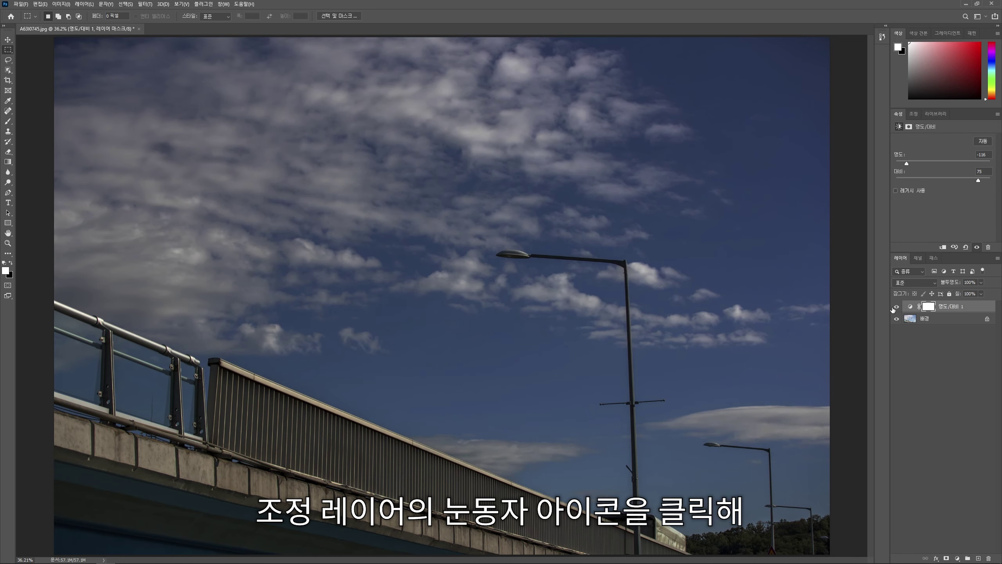
{"action": "left_click", "coordinate": [896, 307]}
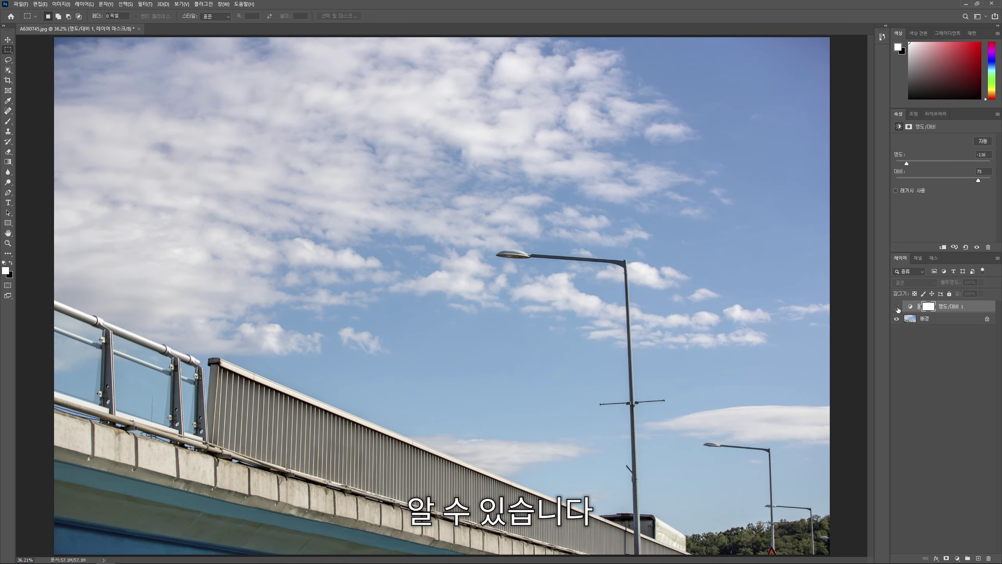
Re-show the Brightness/Contrast layer and add a Color Balance layer with Cyan–Red -23
{"action": "left_click", "coordinate": [897, 307]}
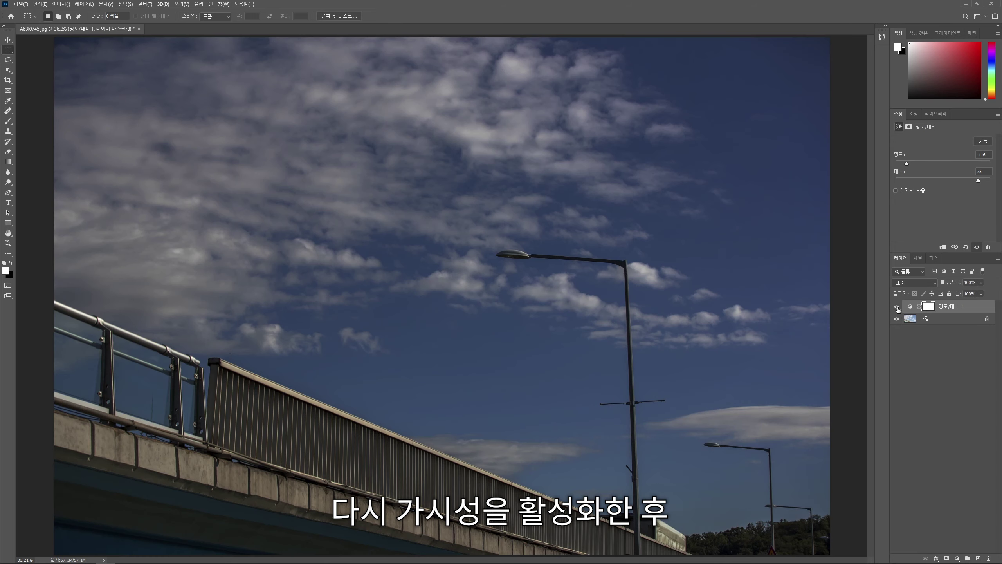
{"action": "left_click", "coordinate": [957, 559]}
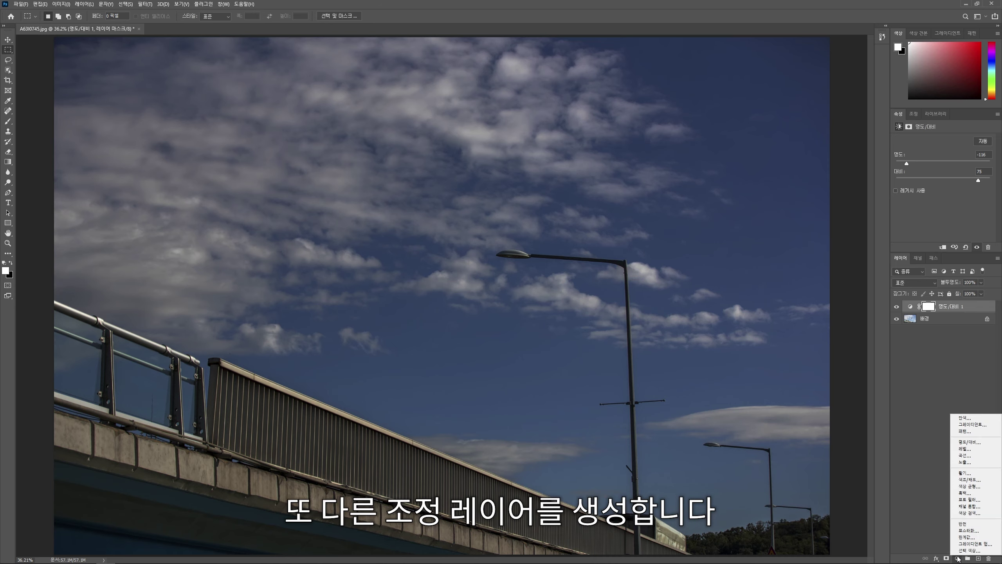
{"action": "left_click", "coordinate": [967, 484]}
{"action": "left_click", "coordinate": [924, 157]}
{"action": "left_click_drag", "start_coordinate": [924, 157], "coordinate": [924, 157]}
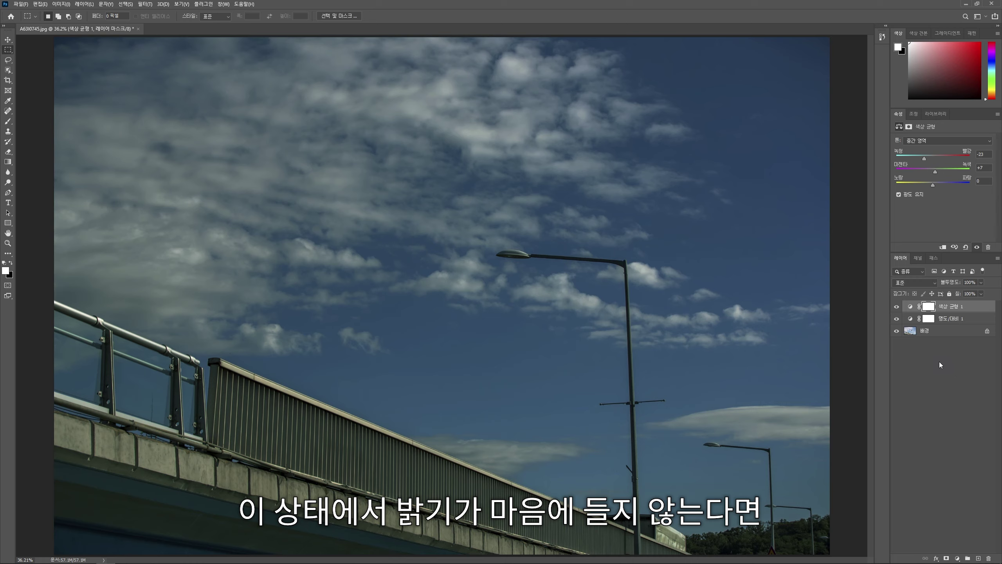
Brighten and lower contrast on 명도/대비 1, then move it higher in the layer stack
{"action": "left_click", "coordinate": [910, 320]}
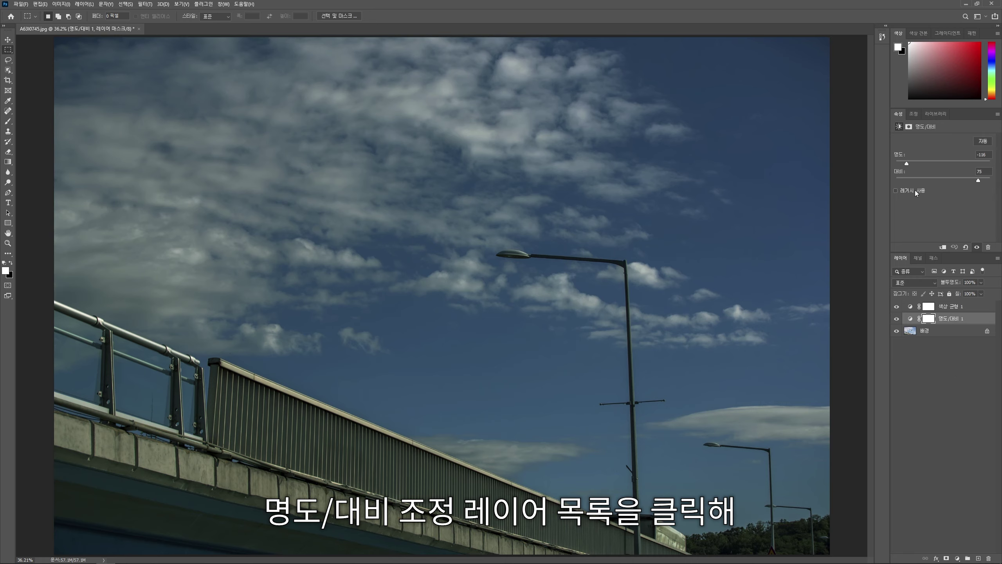
{"action": "mouse_move", "coordinate": [907, 163]}
{"action": "left_mouse_down"}
{"action": "mouse_move", "coordinate": [942, 180]}
{"action": "mouse_move", "coordinate": [949, 162]}
{"action": "left_mouse_up"}
{"action": "left_click", "coordinate": [955, 178]}
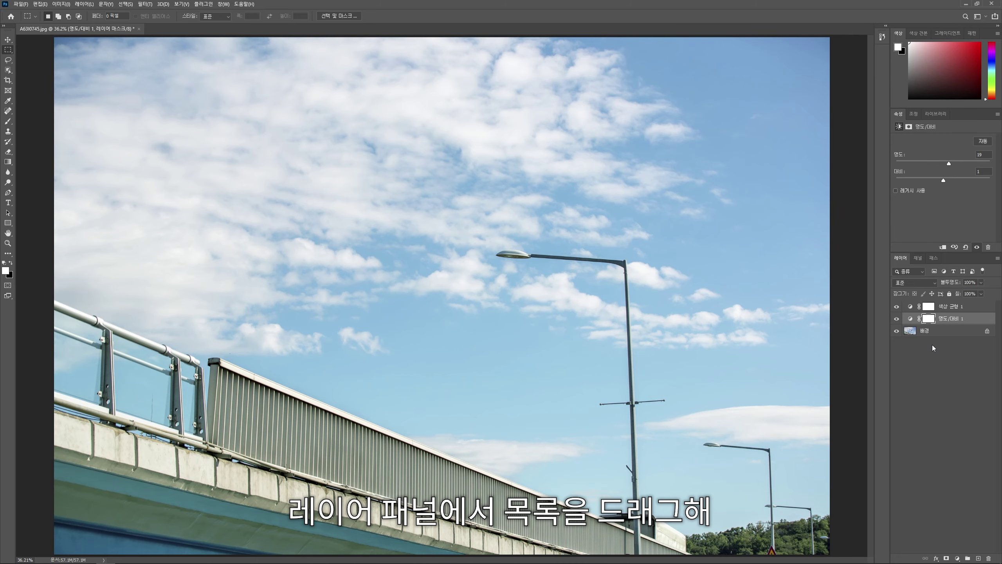
{"action": "mouse_move", "coordinate": [911, 320]}
{"action": "left_mouse_down"}
{"action": "mouse_move", "coordinate": [910, 307]}
{"action": "mouse_move", "coordinate": [987, 556]}
{"action": "left_mouse_up"}
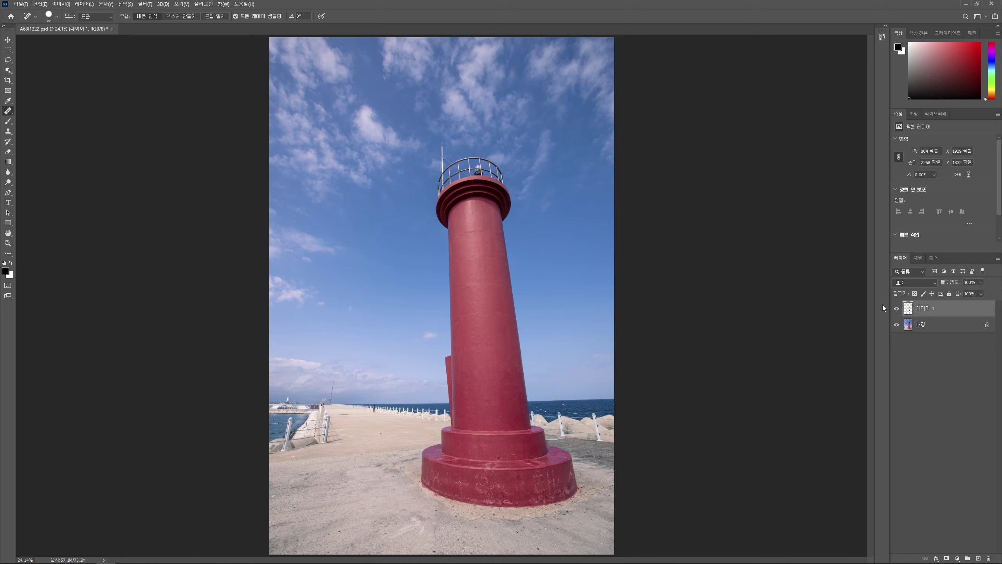
Toggle visibility of 레이어 1 and the 배경 layer to compare them
{"action": "left_click", "coordinate": [896, 309]}
{"action": "left_click", "coordinate": [896, 310]}
{"action": "left_click", "coordinate": [899, 327]}
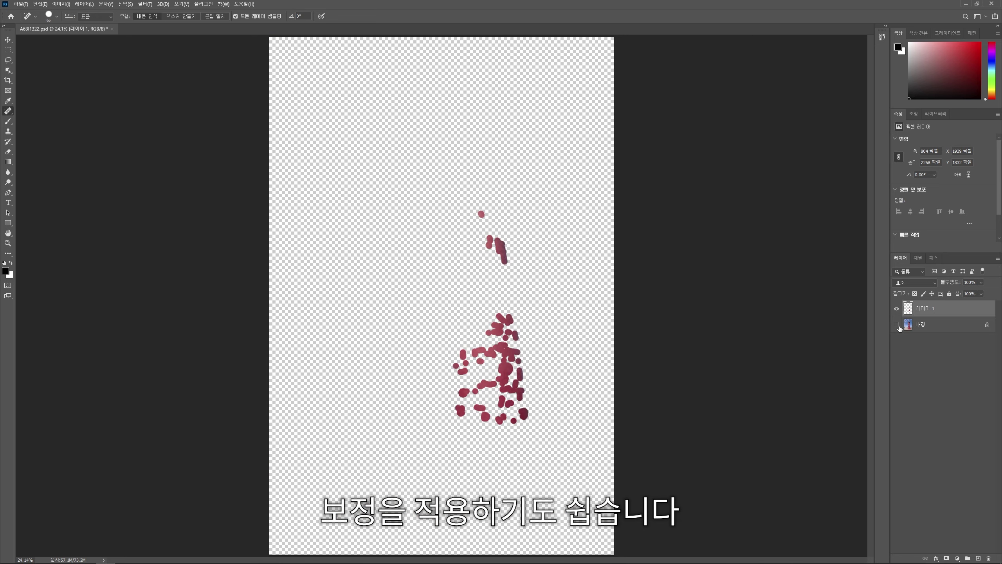
{"action": "left_click", "coordinate": [896, 325]}
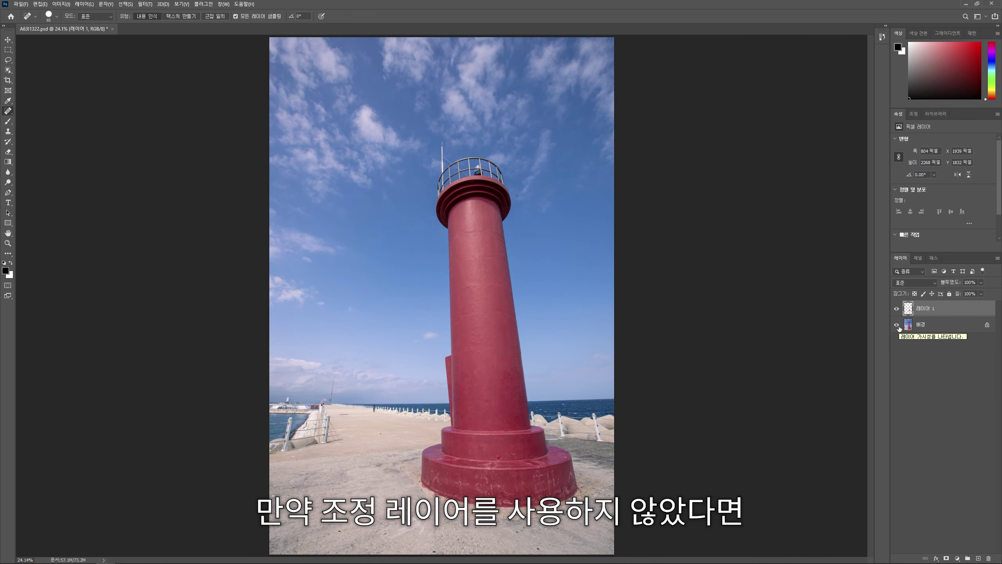
Apply Brightness/Contrast with brightness 34 directly to 레이어 1
{"action": "left_click", "coordinate": [57, 4]}
{"action": "mouse_move", "coordinate": [64, 25]}
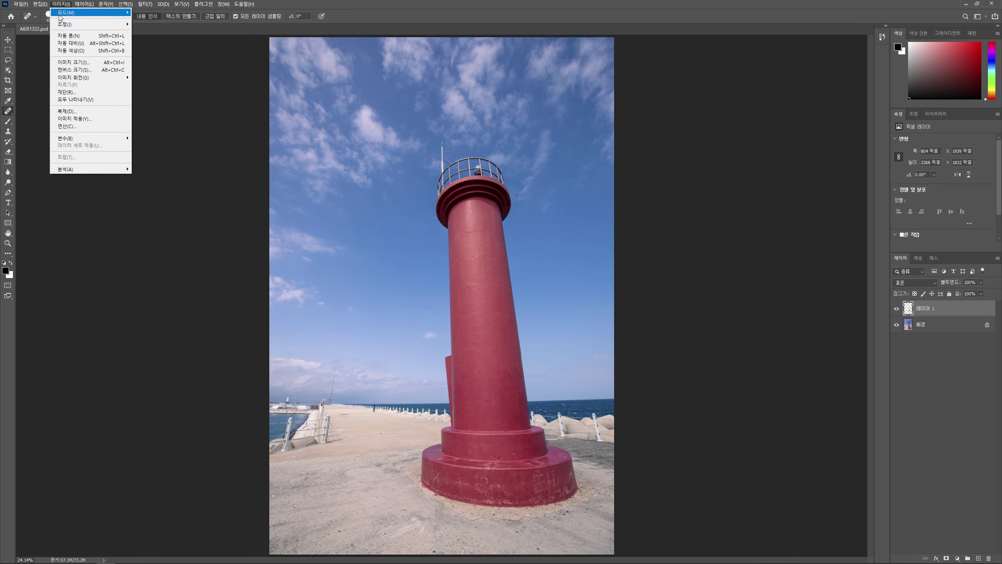
{"action": "left_click", "coordinate": [142, 25]}
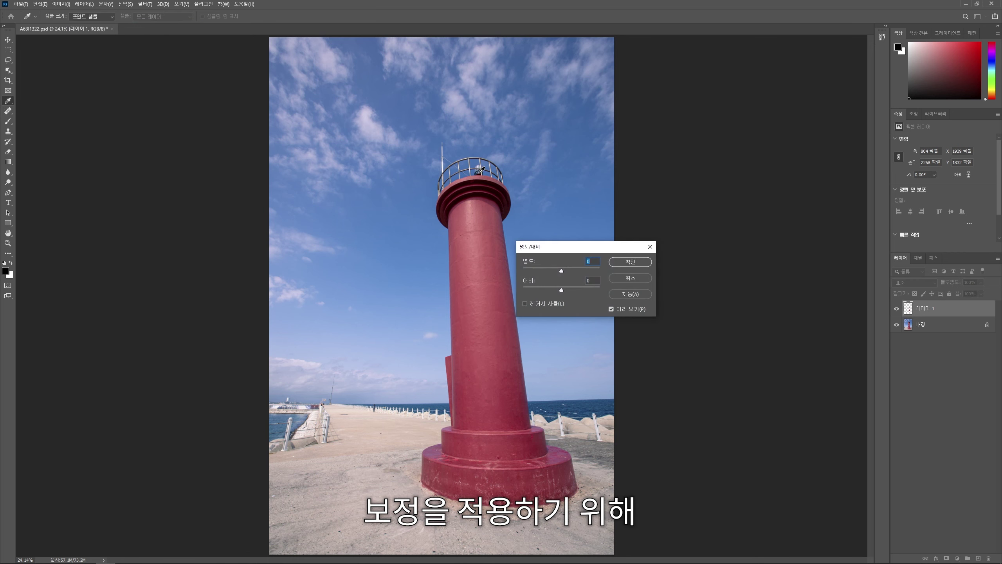
{"action": "type", "text": "34"}
{"action": "left_click", "coordinate": [632, 263]}
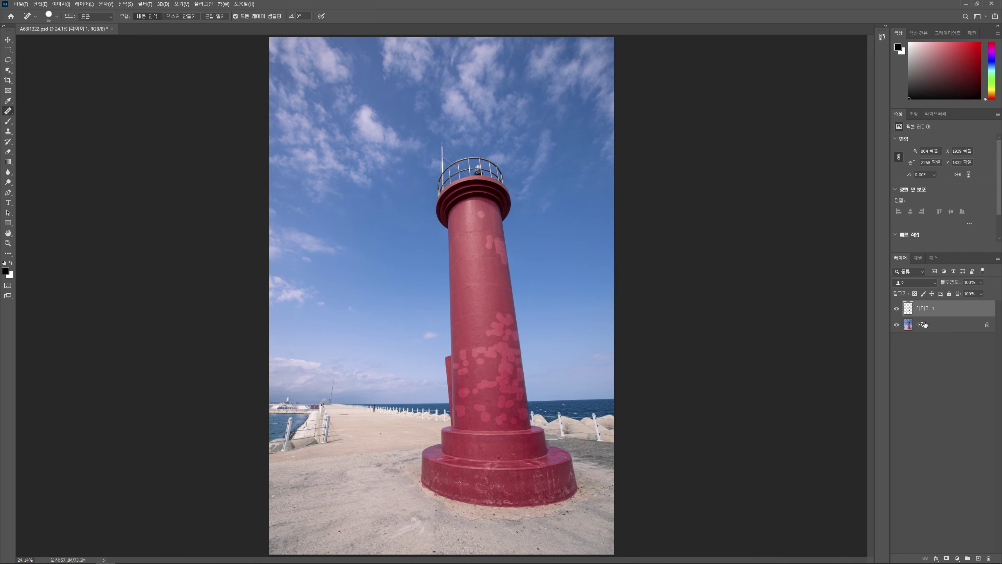
Apply the same brightness 34 directly to the 배경 layer
{"action": "left_click", "coordinate": [940, 326]}
{"action": "left_click", "coordinate": [61, 4]}
{"action": "mouse_move", "coordinate": [64, 24]}
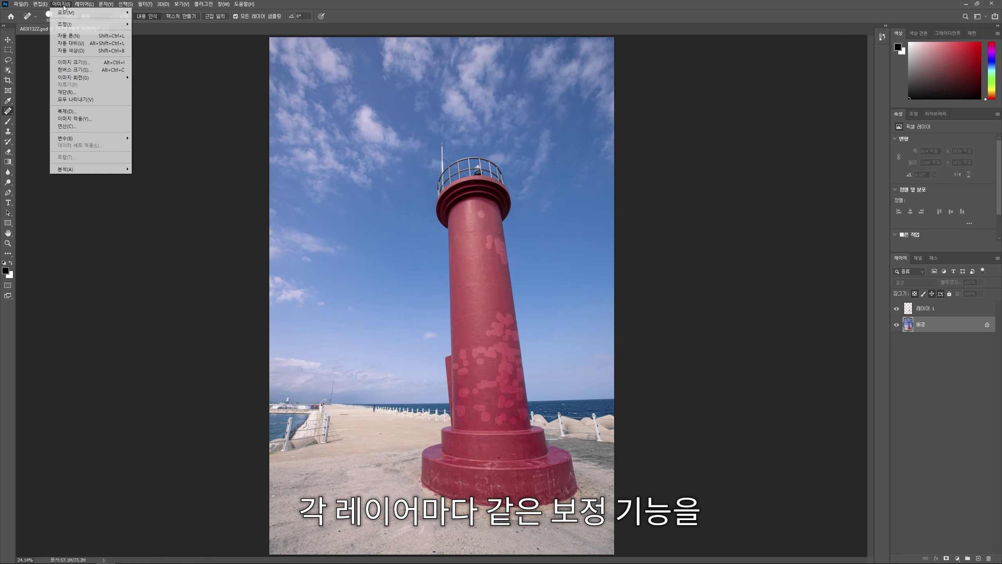
{"action": "left_click", "coordinate": [149, 25]}
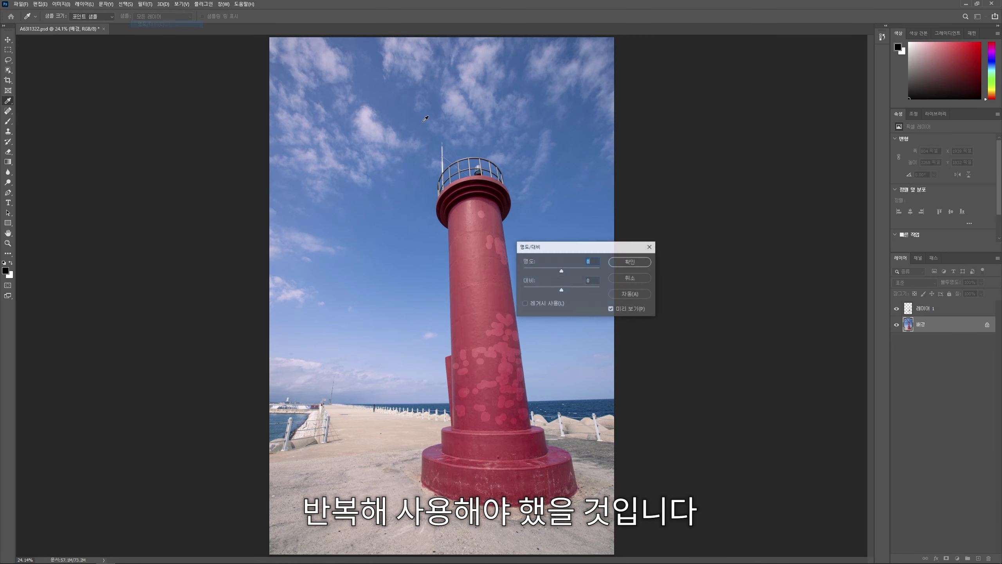
{"action": "left_click", "coordinate": [631, 262]}
{"action": "key", "text": "j"}
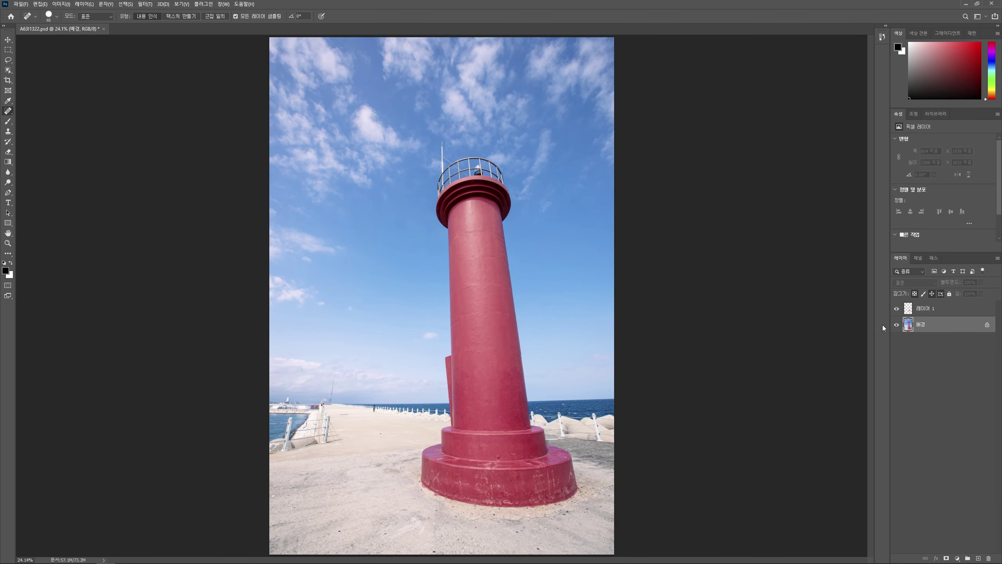
{"action": "left_click", "coordinate": [882, 37]}
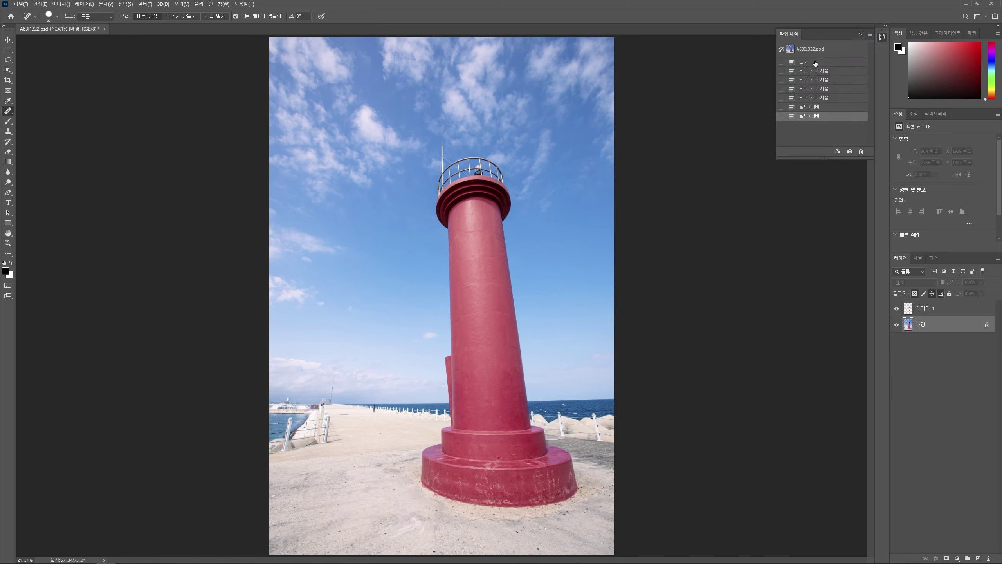
Revert the lighthouse photo to its Open history state and close History
{"action": "left_click", "coordinate": [816, 62]}
{"action": "left_click", "coordinate": [881, 39]}
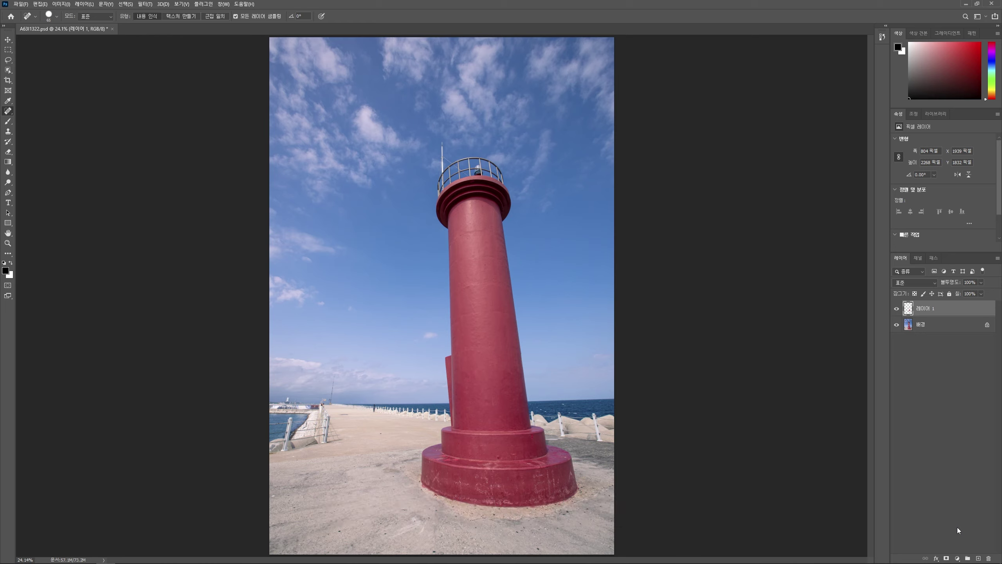
{"action": "left_click", "coordinate": [957, 557]}
Add a 명도/대비 1 adjustment layer with brightness 34 and inspect its mask properties
{"action": "left_click", "coordinate": [965, 444]}
{"action": "type", "text": "34"}
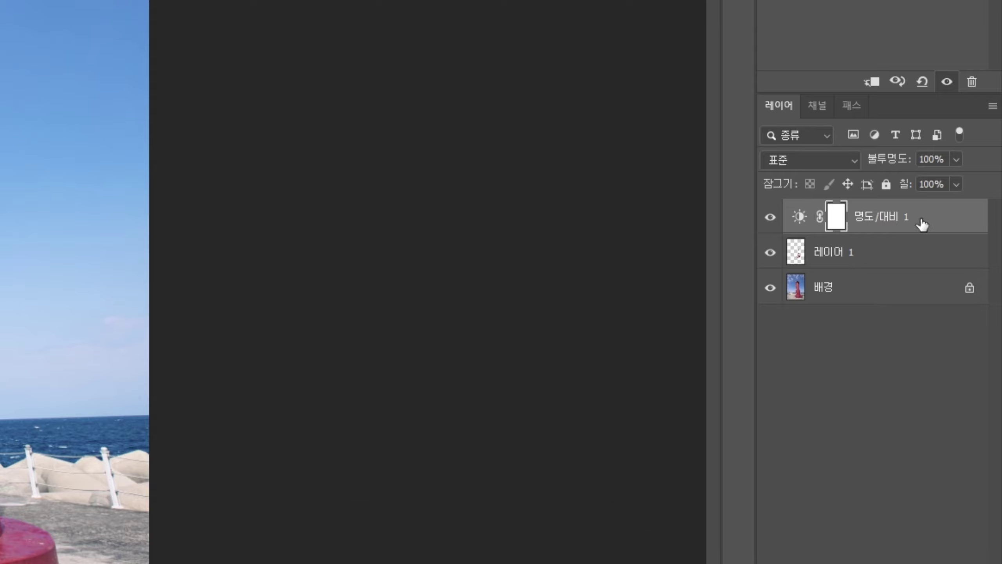
{"action": "left_click", "coordinate": [799, 217]}
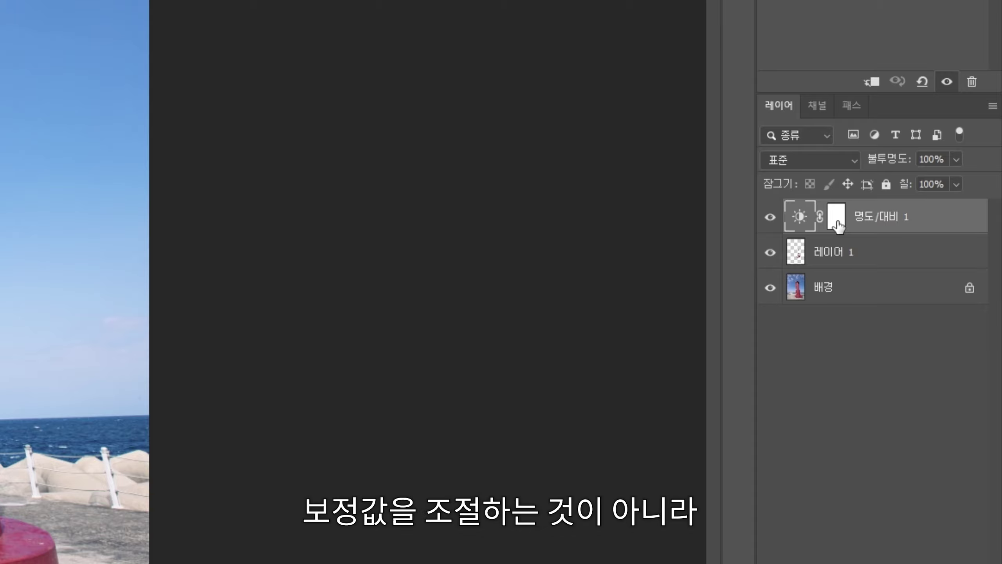
{"action": "left_click", "coordinate": [836, 221]}
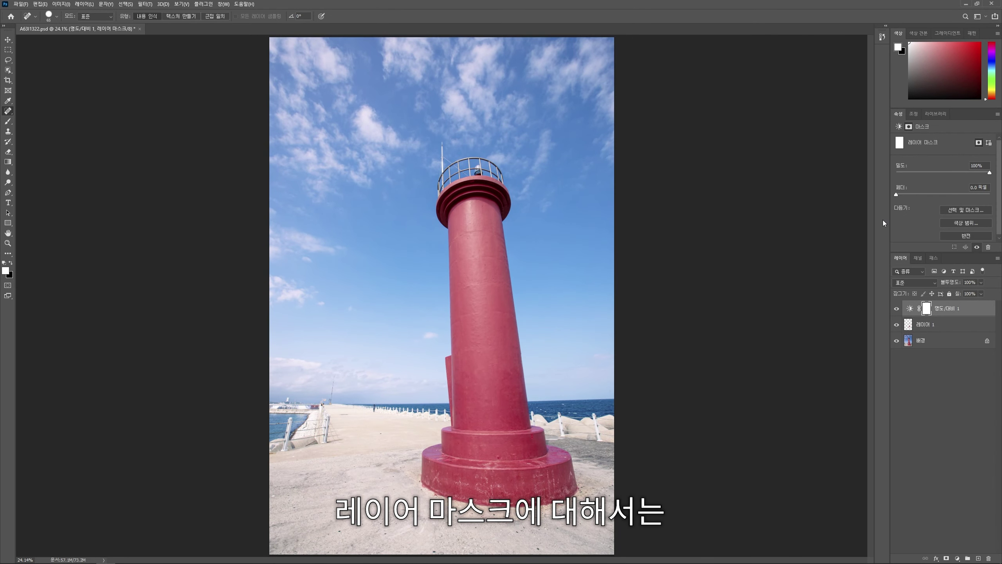
{"action": "left_click", "coordinate": [910, 309]}
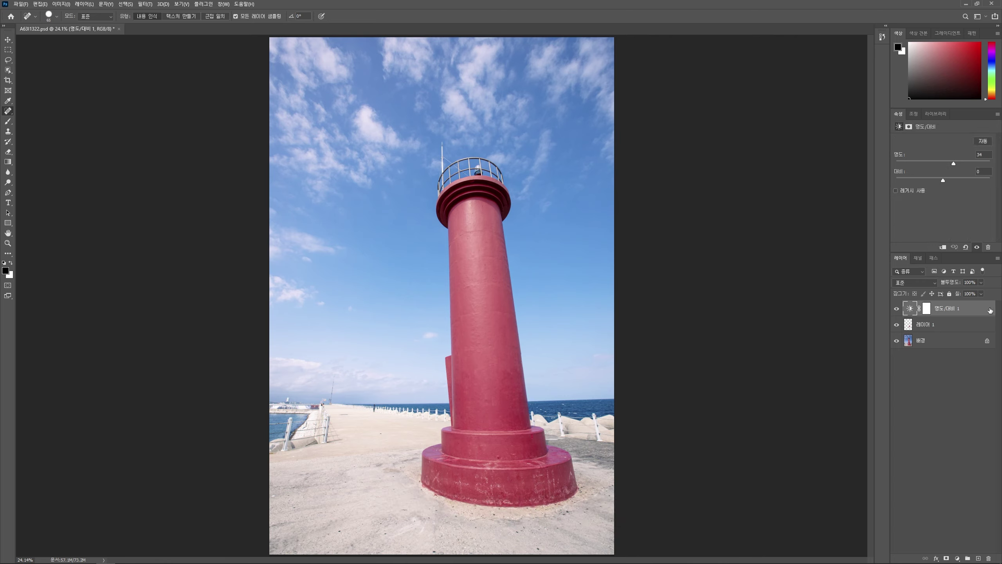